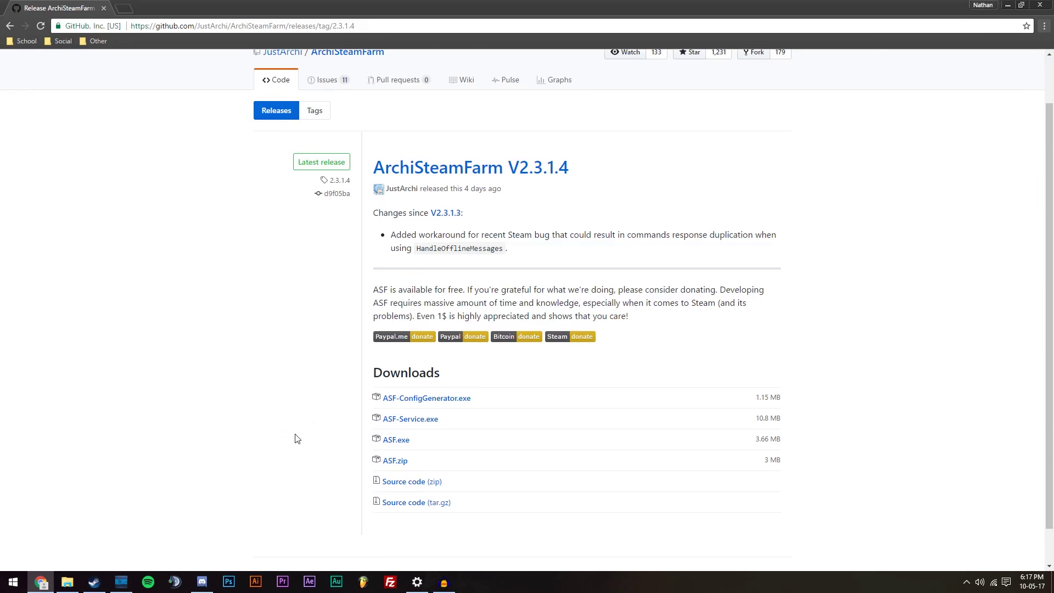
Step: Download ASF.zip from the release page and open the archive from the Downloads folder
left_click(395, 462)
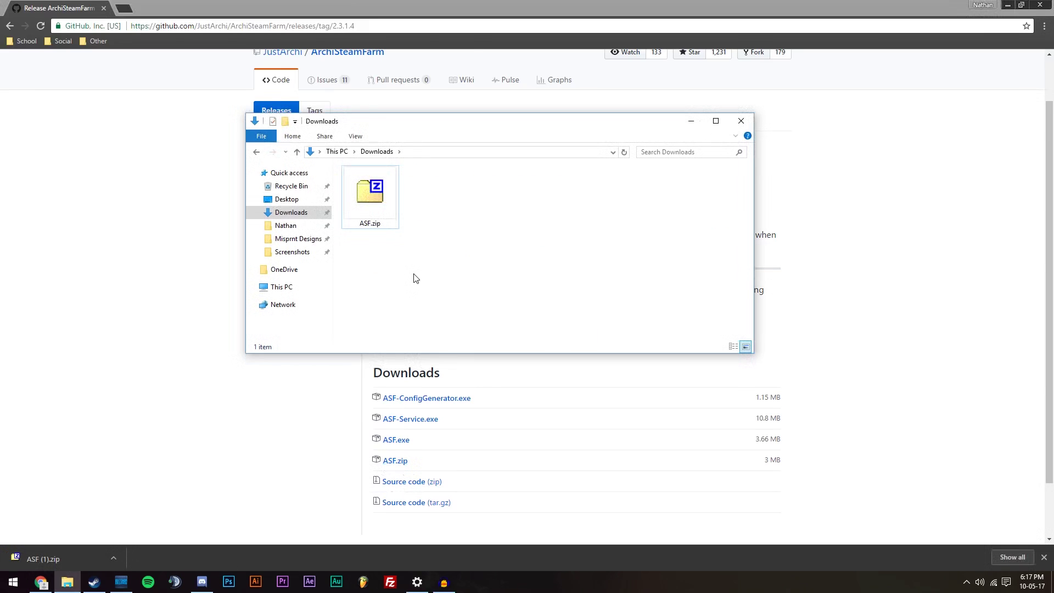
double_click(385, 203)
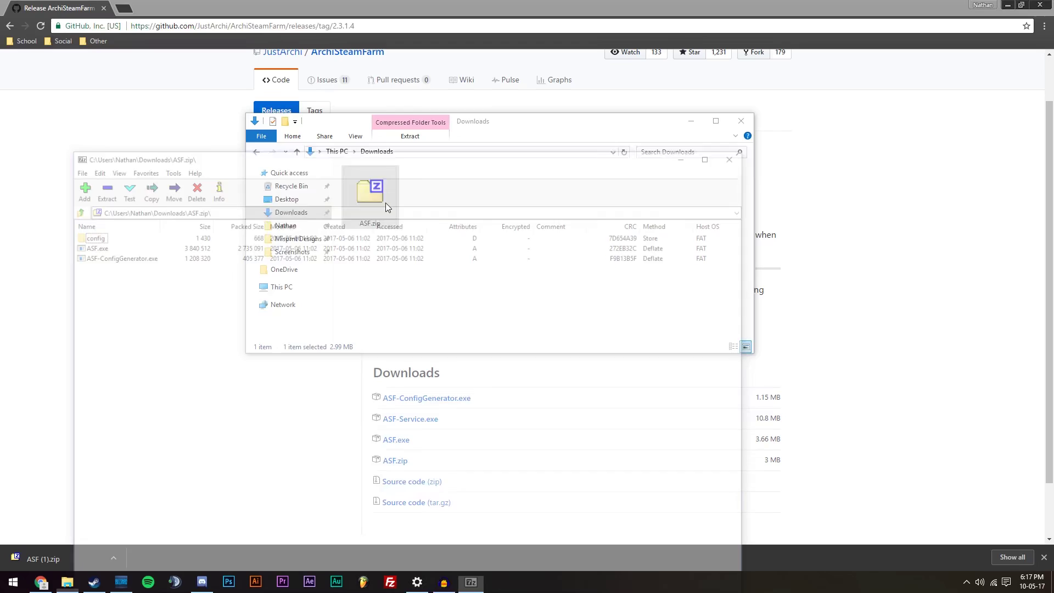
left_click_drag(384, 157, 789, 129)
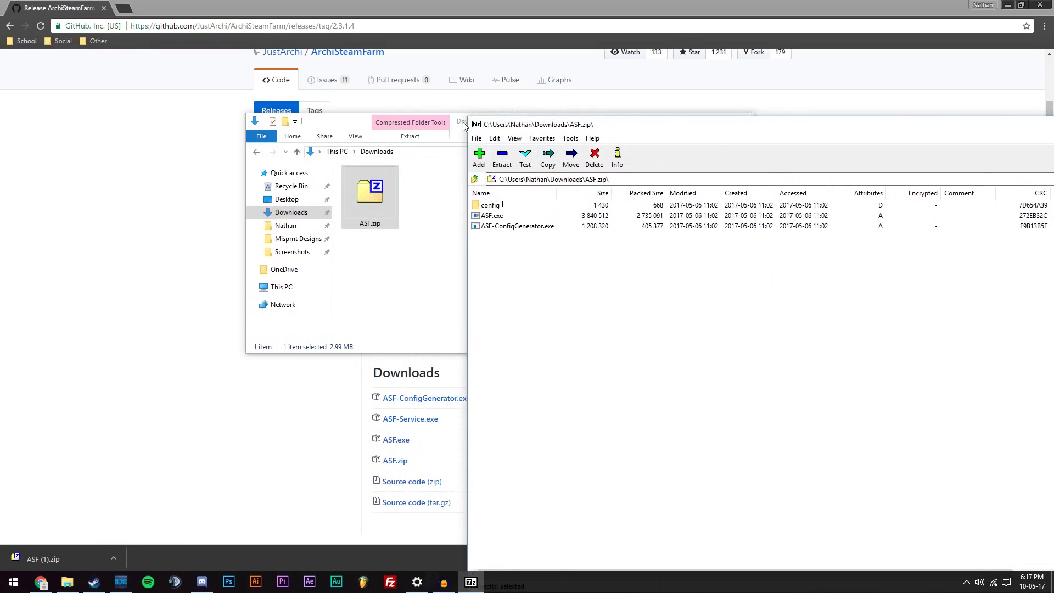
Step: Create a folder named ASF in Downloads and extract all of the archive's contents into it
left_click_drag(465, 127, 250, 128)
right_click(263, 242)
mouse_move(292, 379)
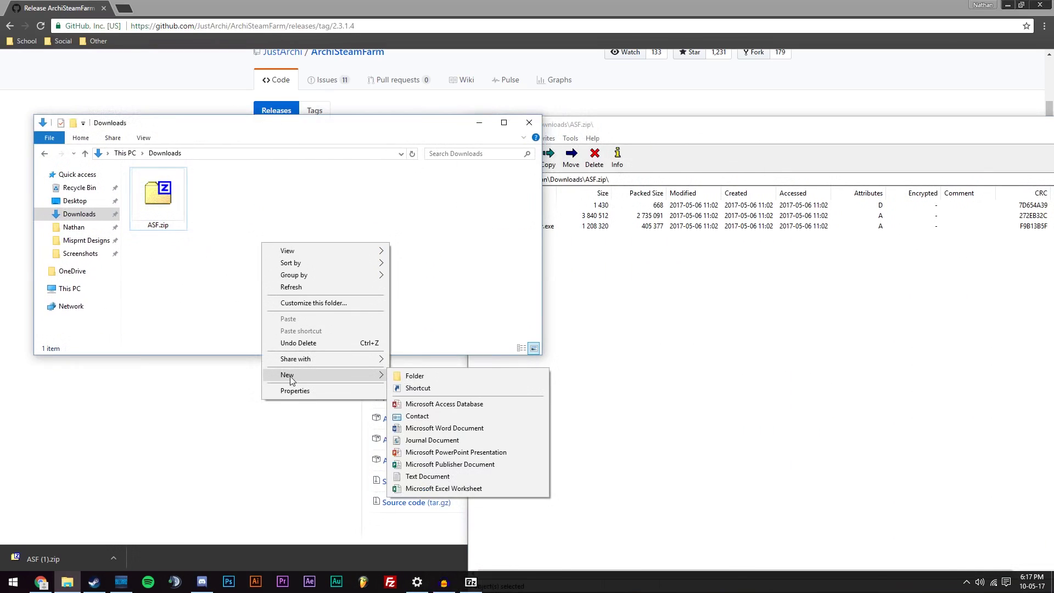
left_click(399, 376)
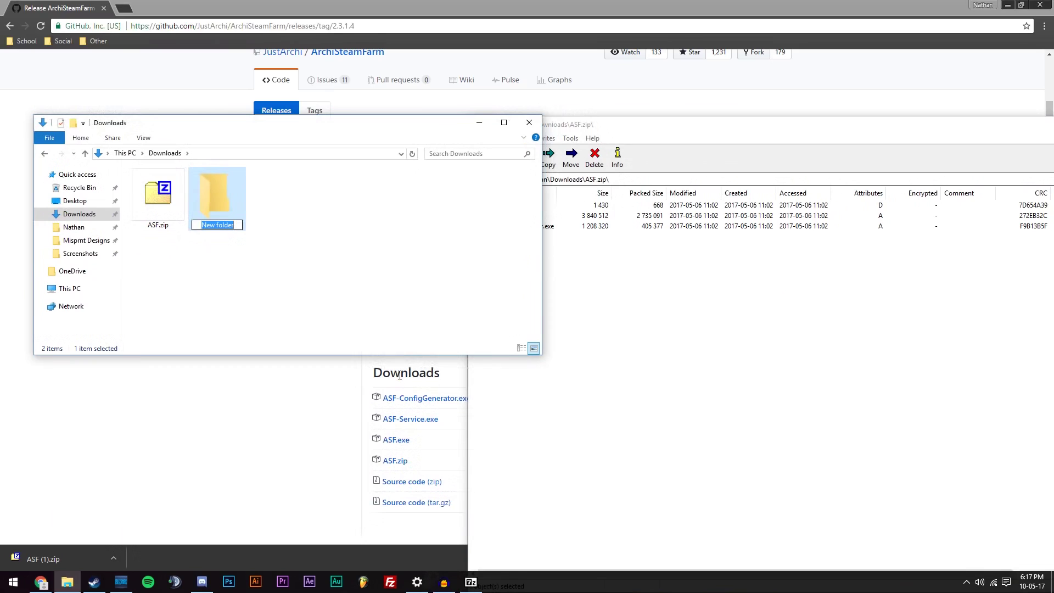
type("ASF")
left_click(574, 290)
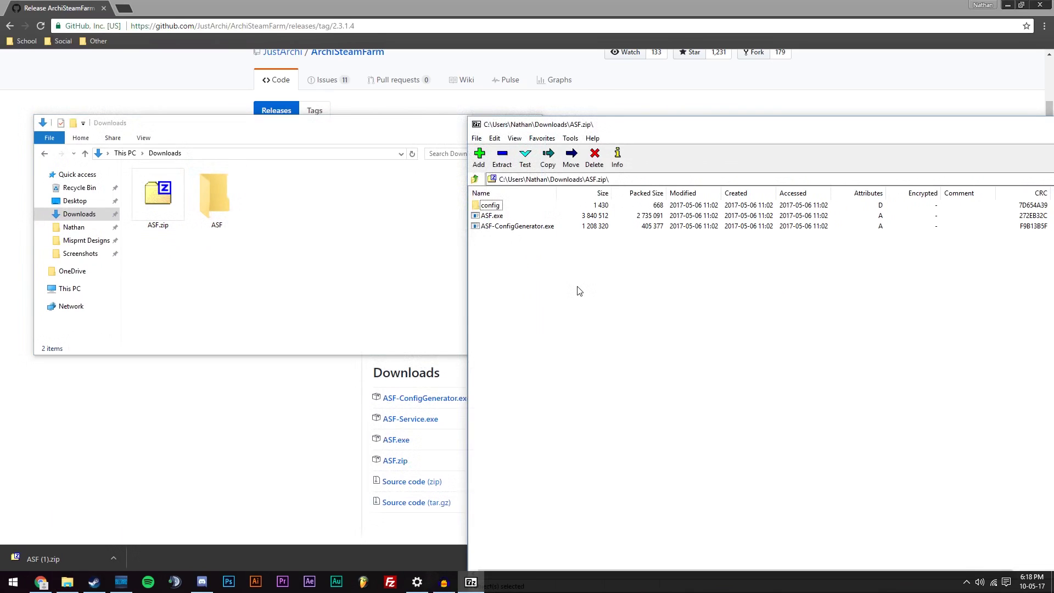
left_click_drag(580, 291, 225, 190)
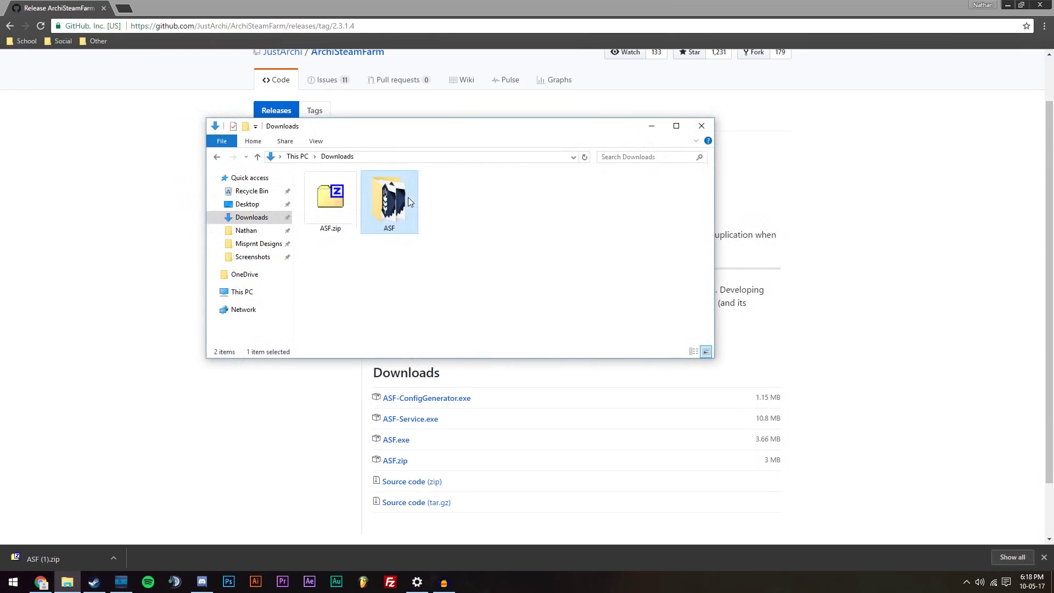
Step: Launch ASF-ConfigGenerator.exe from the ASF folder and dismiss its introductory messages
double_click(408, 198)
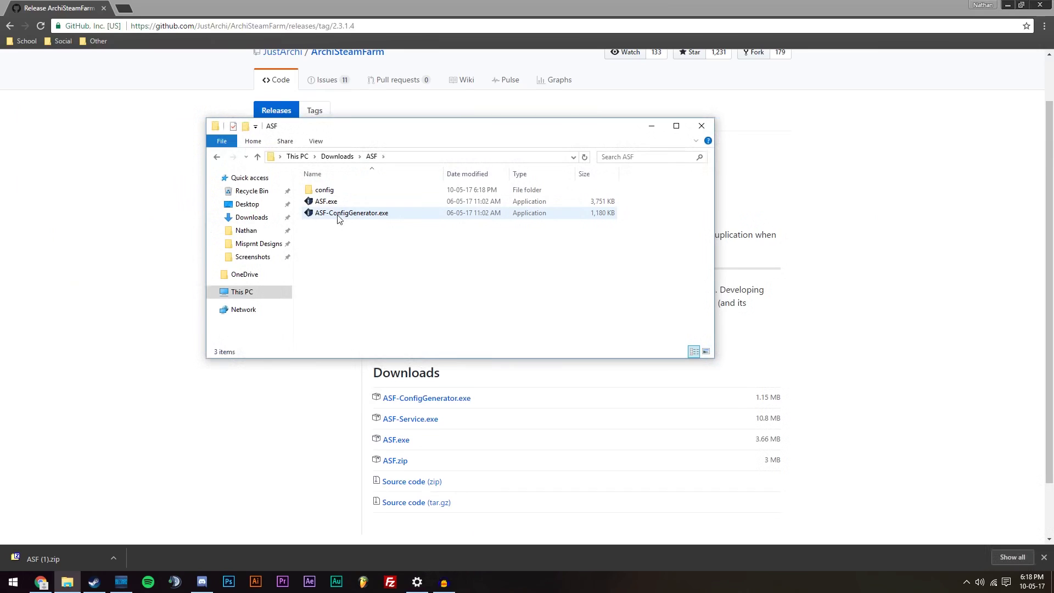
double_click(374, 216)
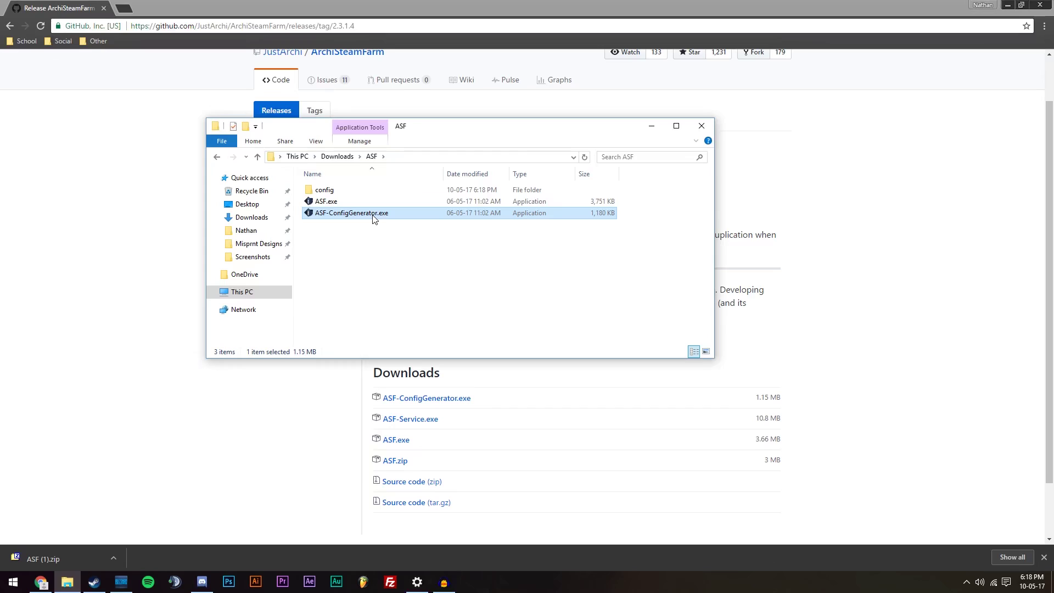
left_click(626, 328)
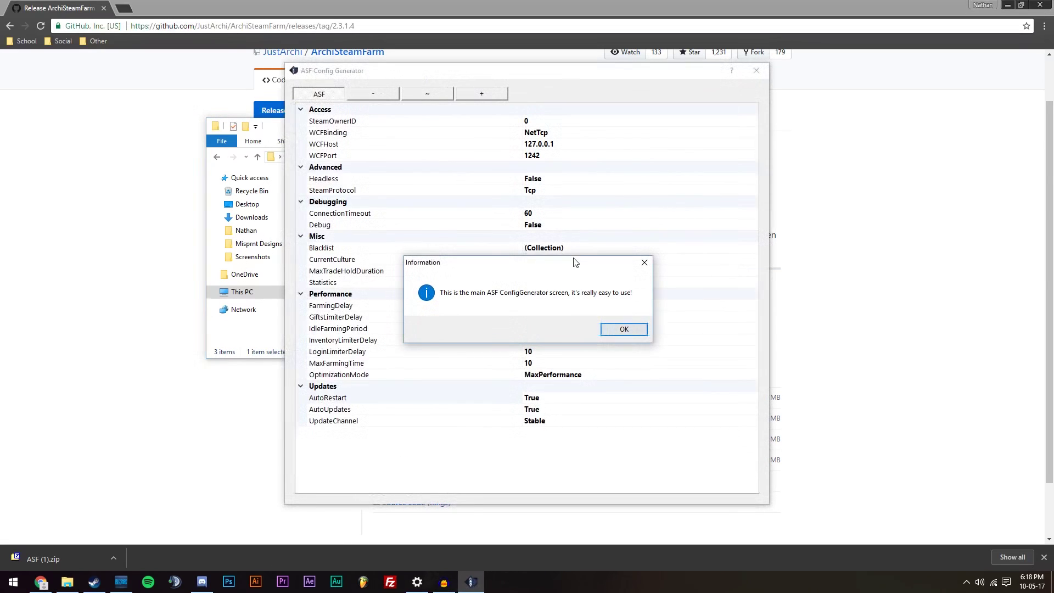
left_click(626, 329)
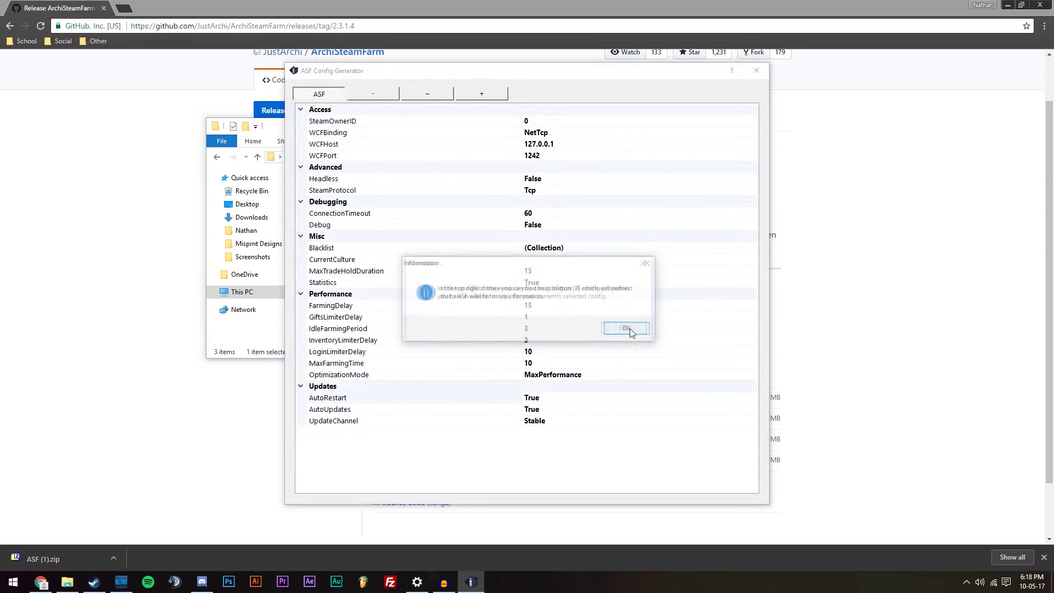
left_click(631, 328)
left_click(630, 328)
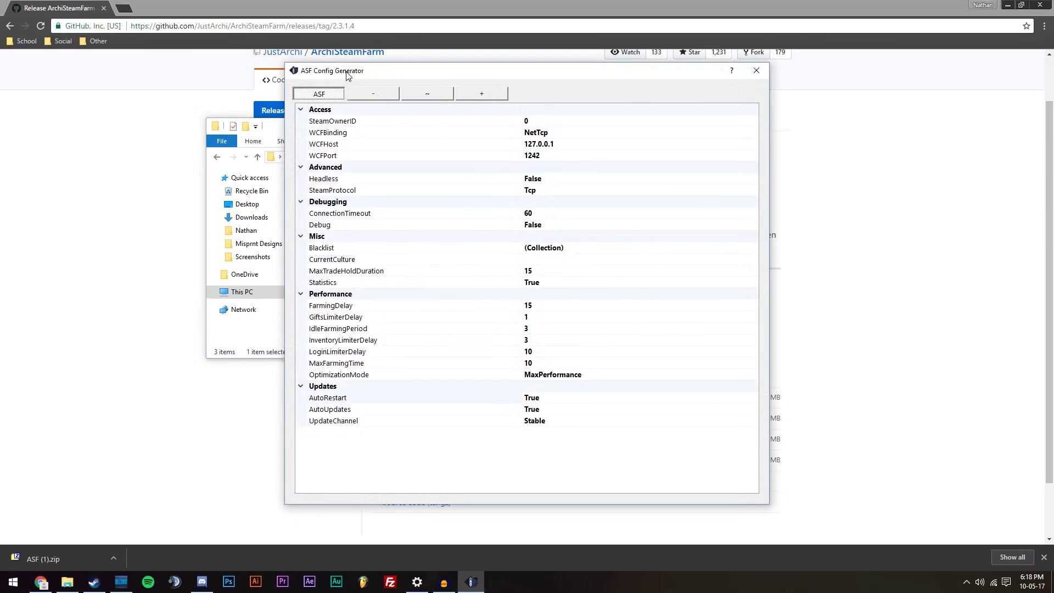
Step: Add a new bot named Idle in the config generator and dismiss the information message
left_click(484, 95)
type("I")
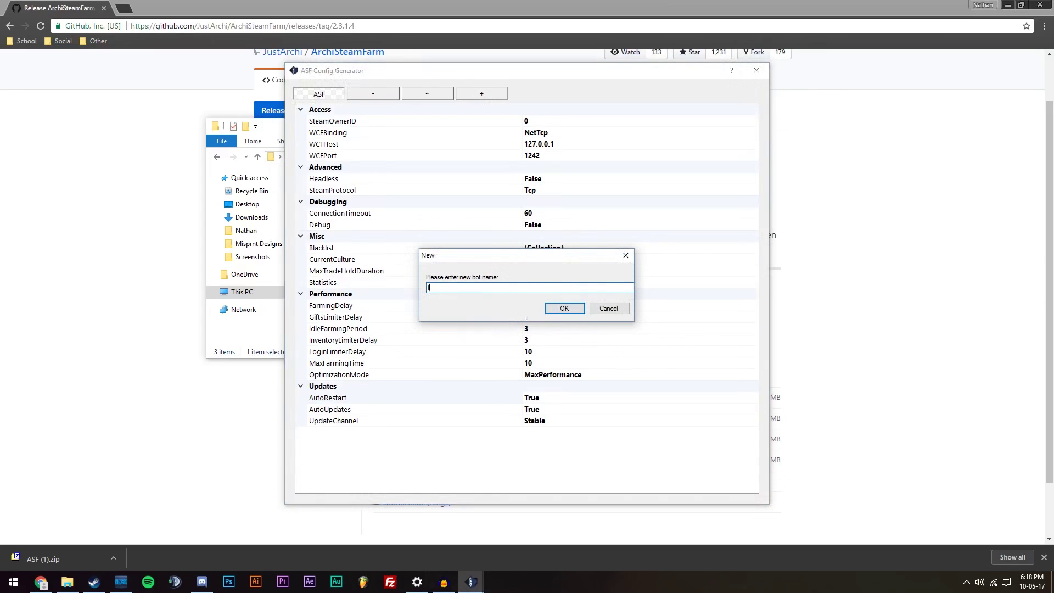
type("dle")
key("Return")
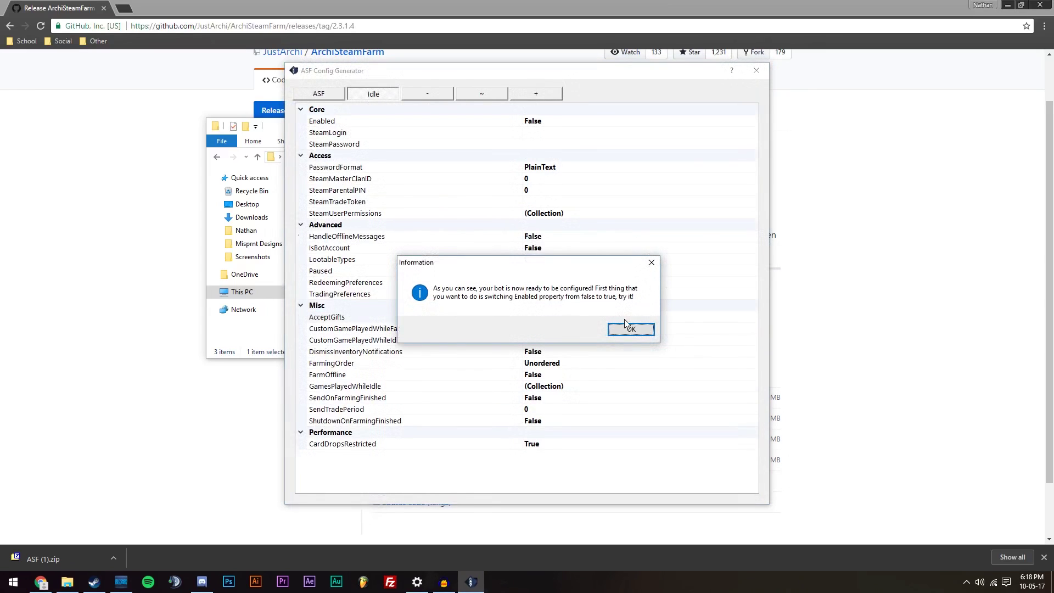
left_click(629, 329)
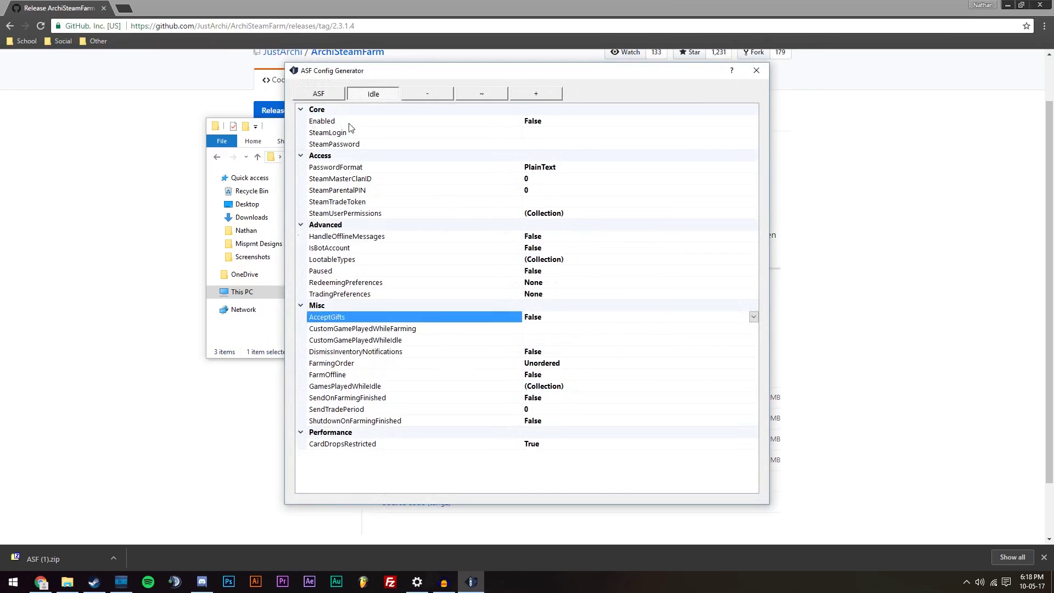
Step: Set the Idle bot's Enabled property to True and dismiss the information message
left_click(540, 121)
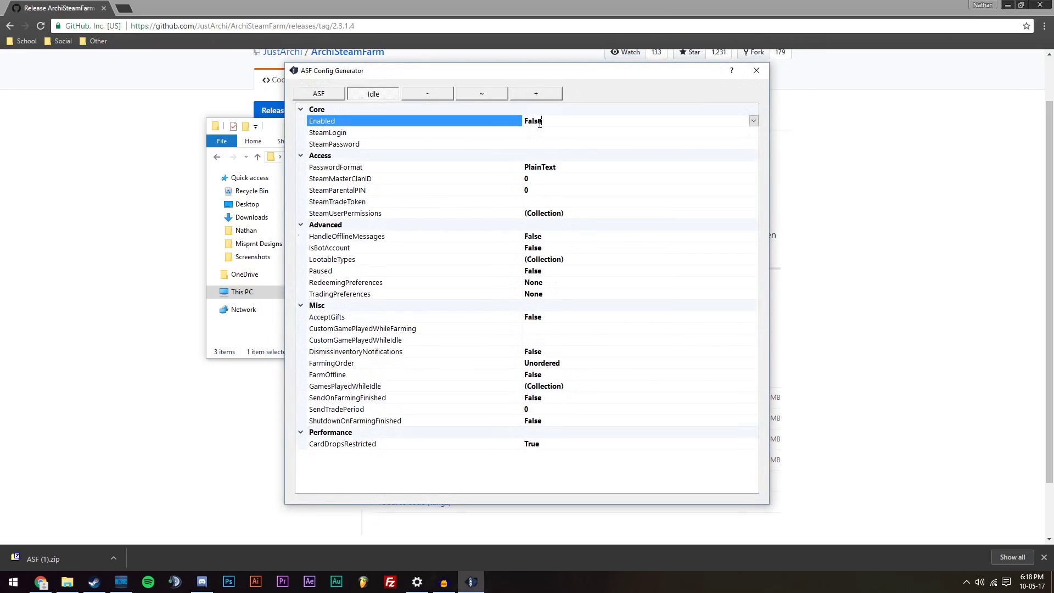
left_click(753, 121)
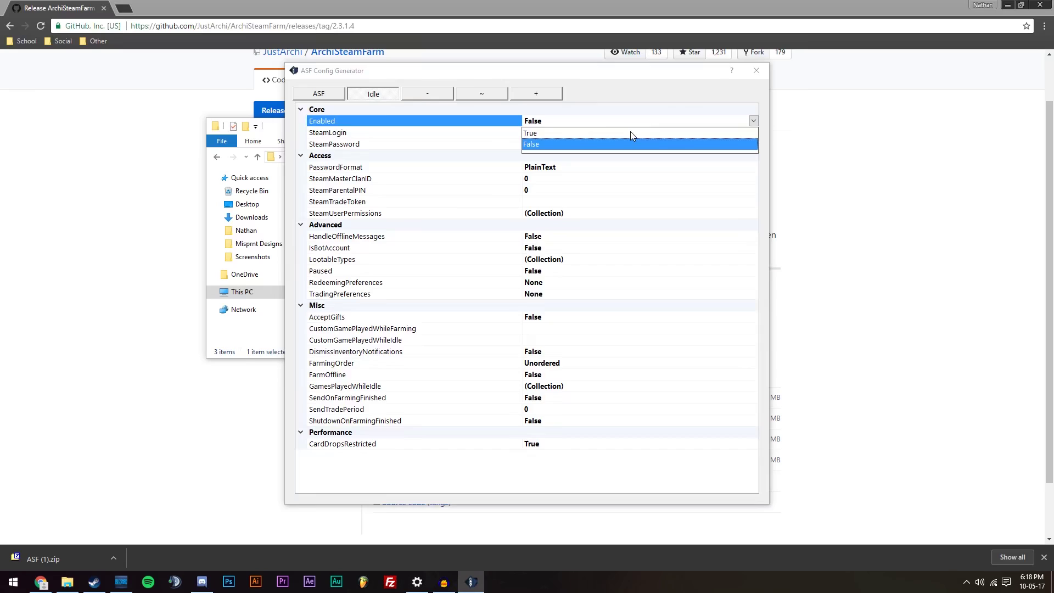
left_click(538, 133)
left_click(629, 346)
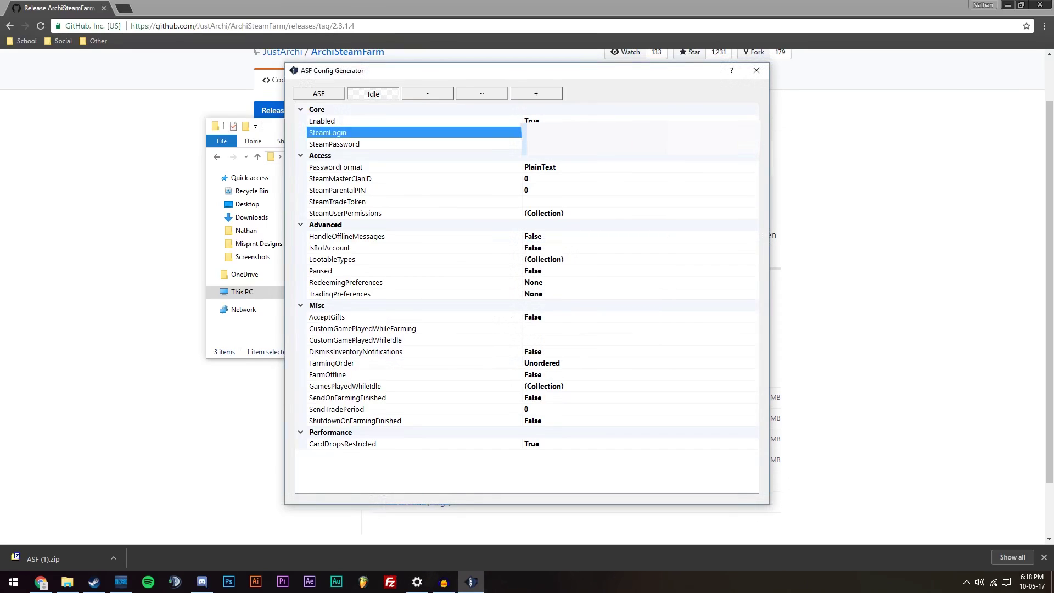
Step: Enter the account's SteamLogin and SteamPassword for the Idle bot, dismiss the messages and close the config generator
left_click(334, 144)
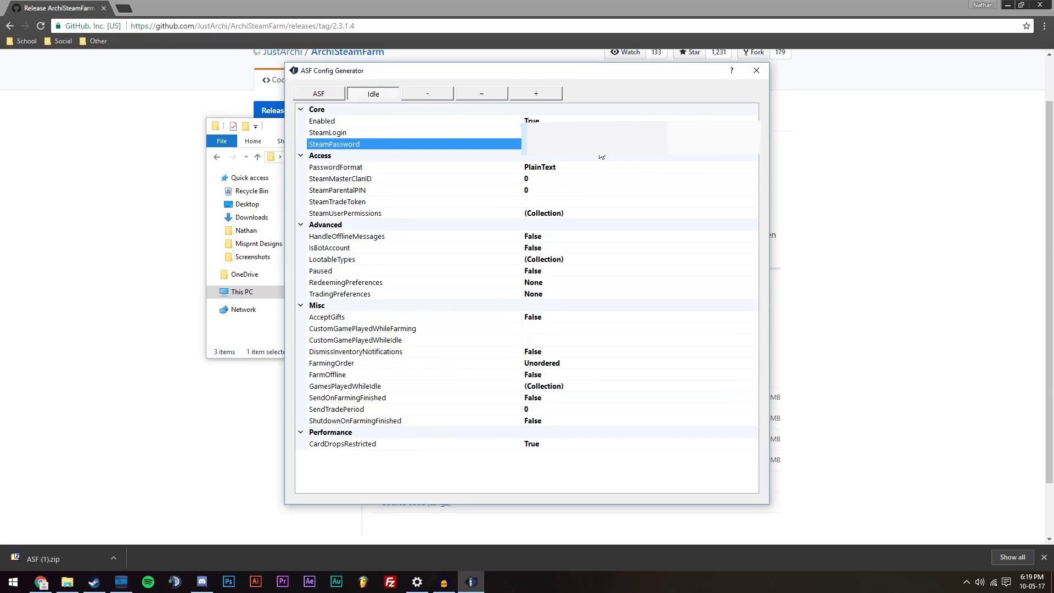
left_click(756, 72)
left_click(628, 338)
left_click(627, 354)
left_click(756, 71)
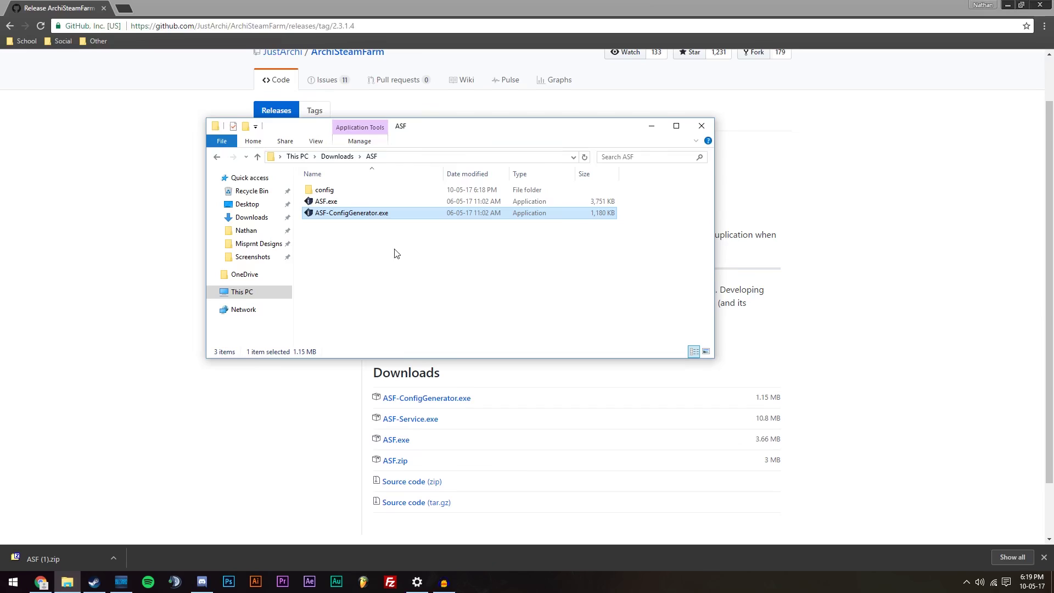
Step: Run ASF.exe, enlarge its console window and submit the Steam authenticator 2FA code to log the bot in
left_click(382, 304)
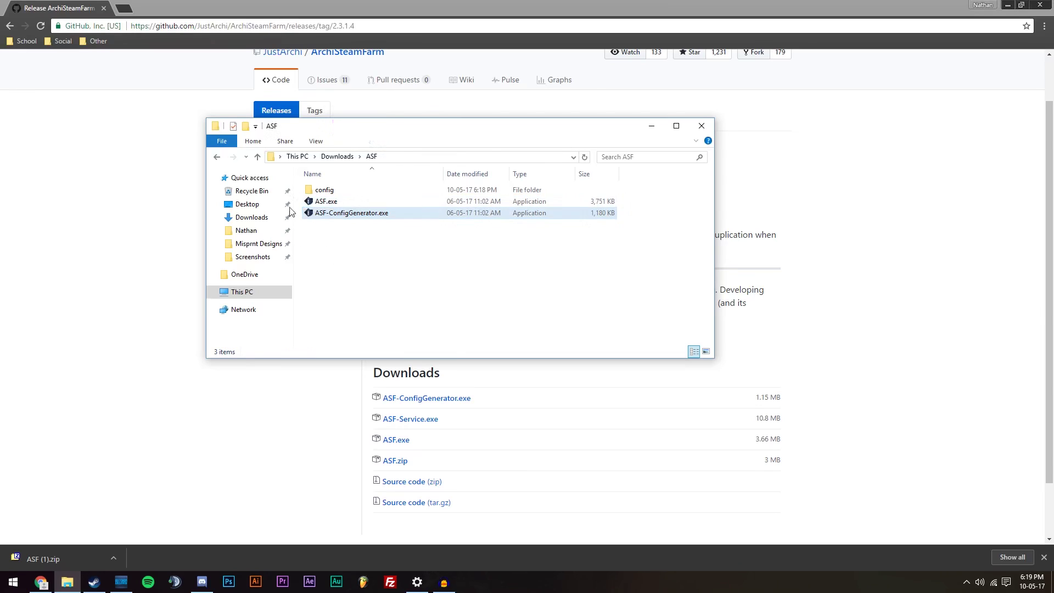
double_click(346, 203)
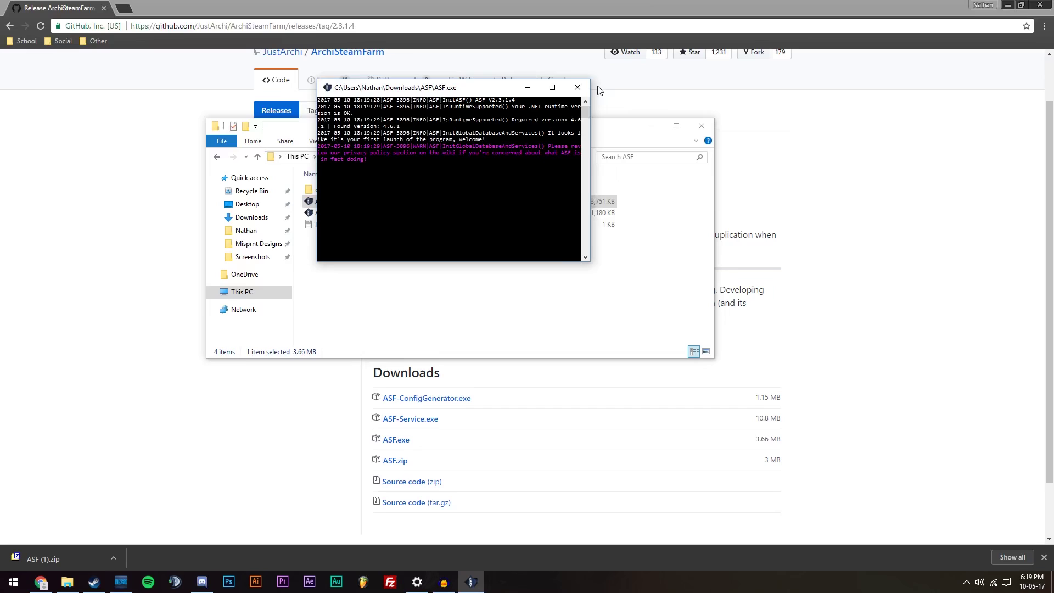
left_click_drag(591, 79, 642, 54)
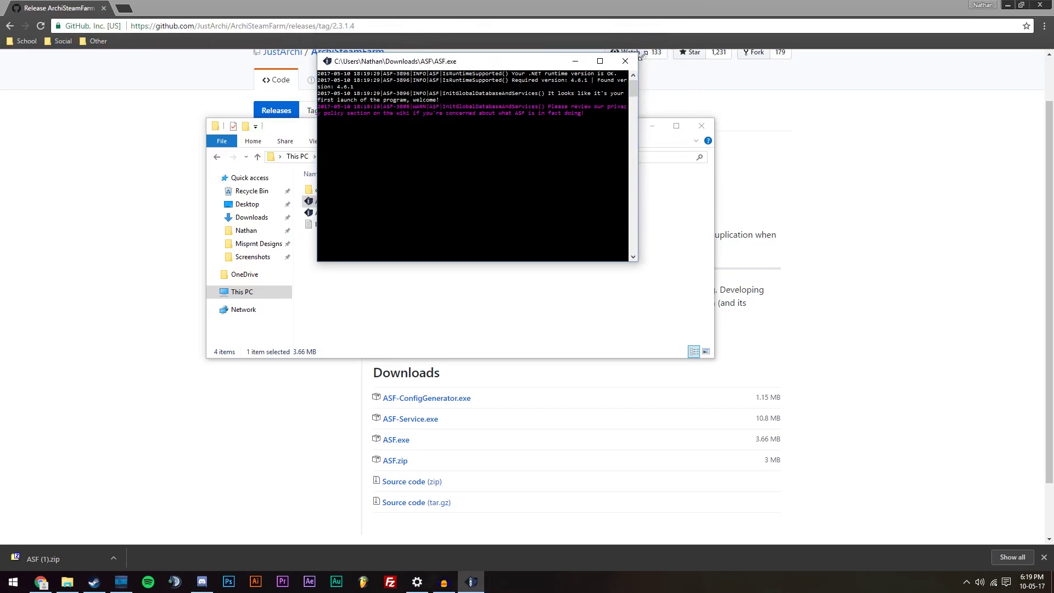
left_click_drag(529, 65, 573, 150)
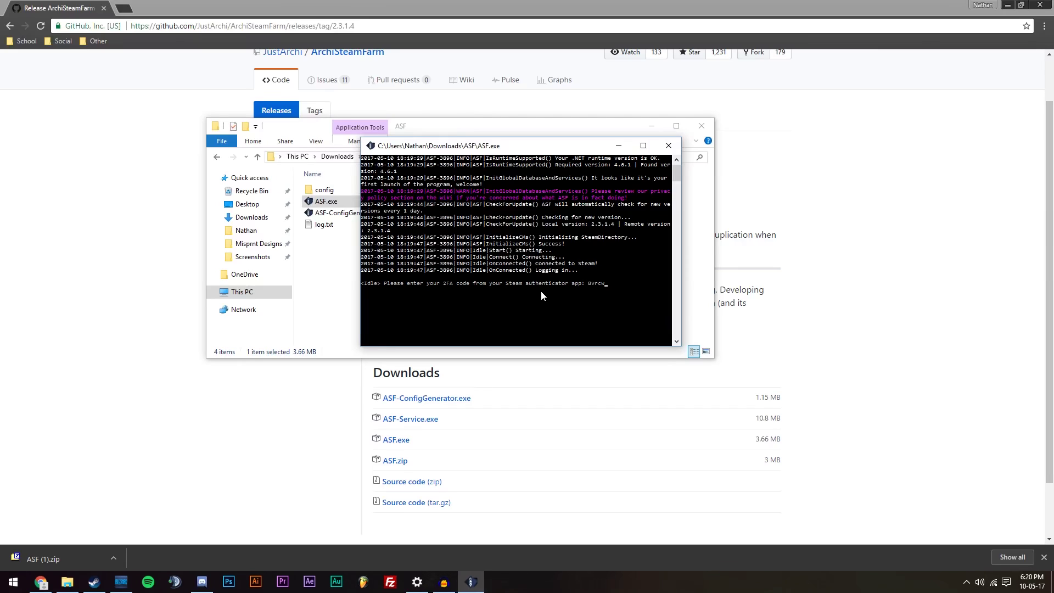
key("Return")
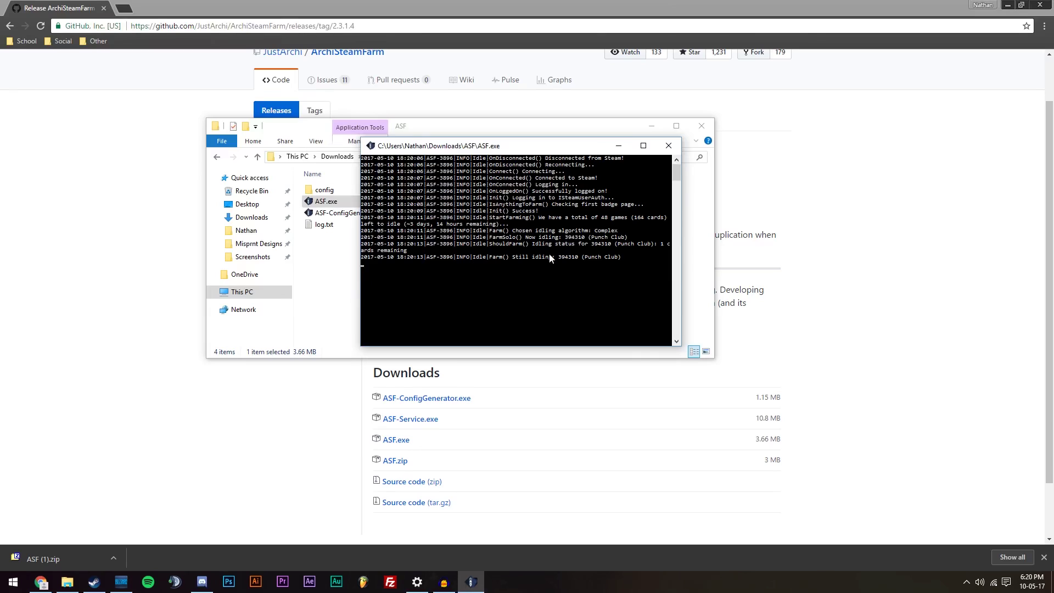
Step: Switch to Steam and open the friends list to check the account's in-game status
left_click(104, 586)
left_click(979, 12)
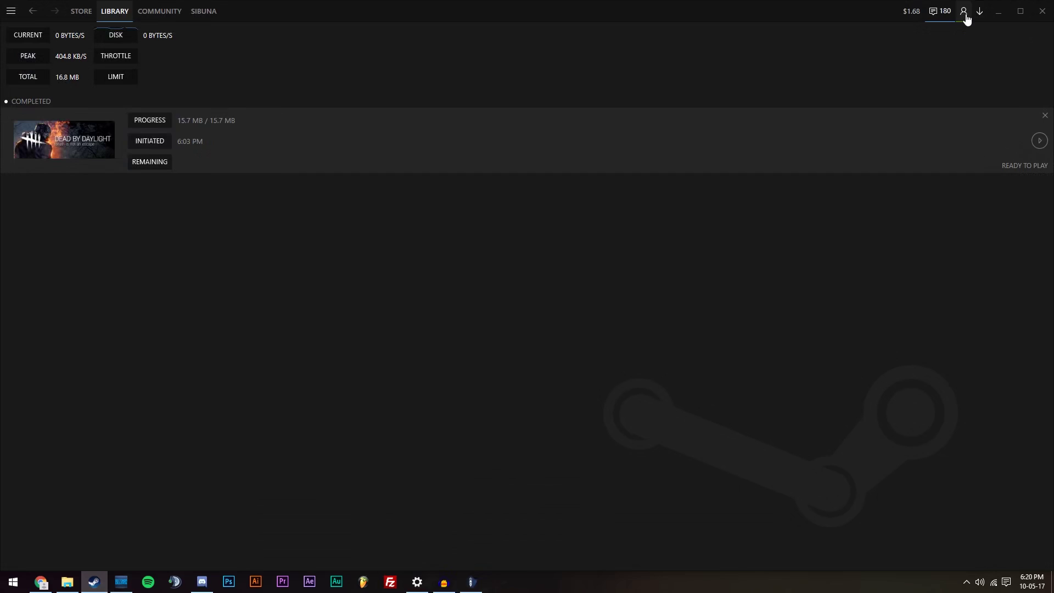
left_click(964, 12)
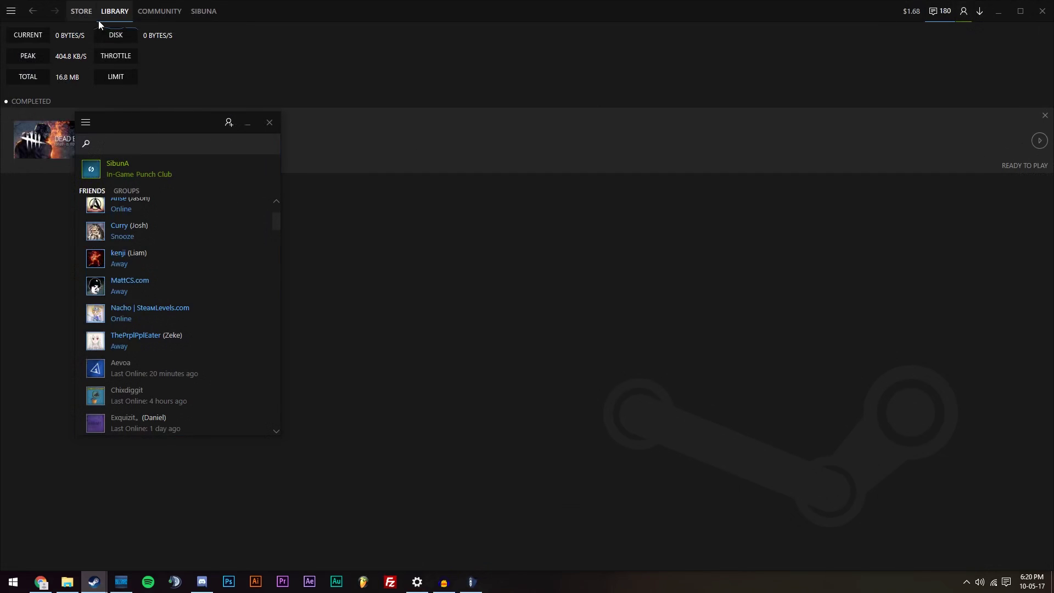
Step: Open the profile's Badges page and review which games have card drops remaining
left_click(130, 26)
mouse_move(206, 13)
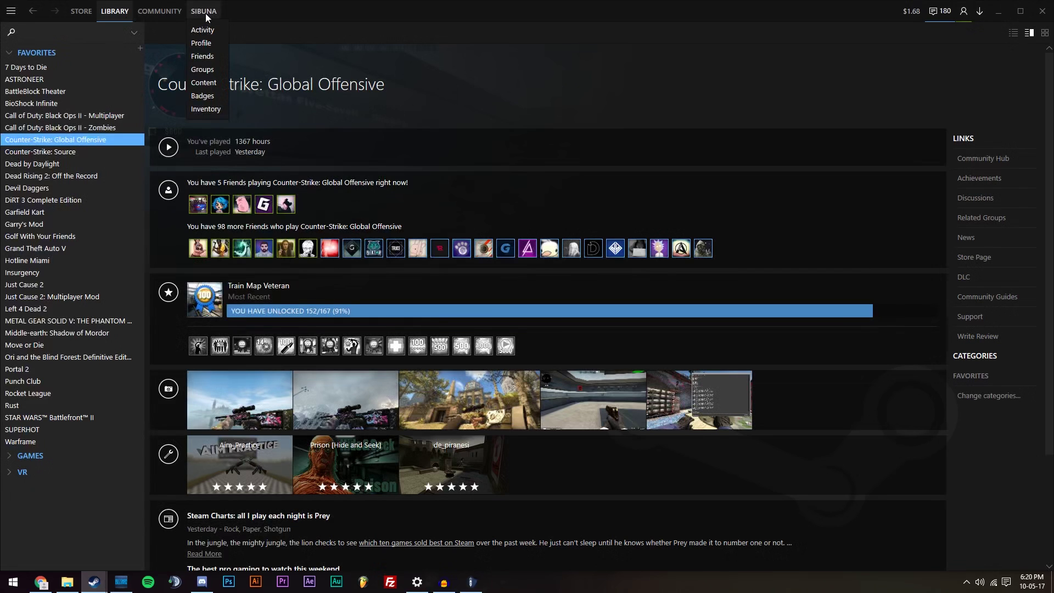
left_click(209, 94)
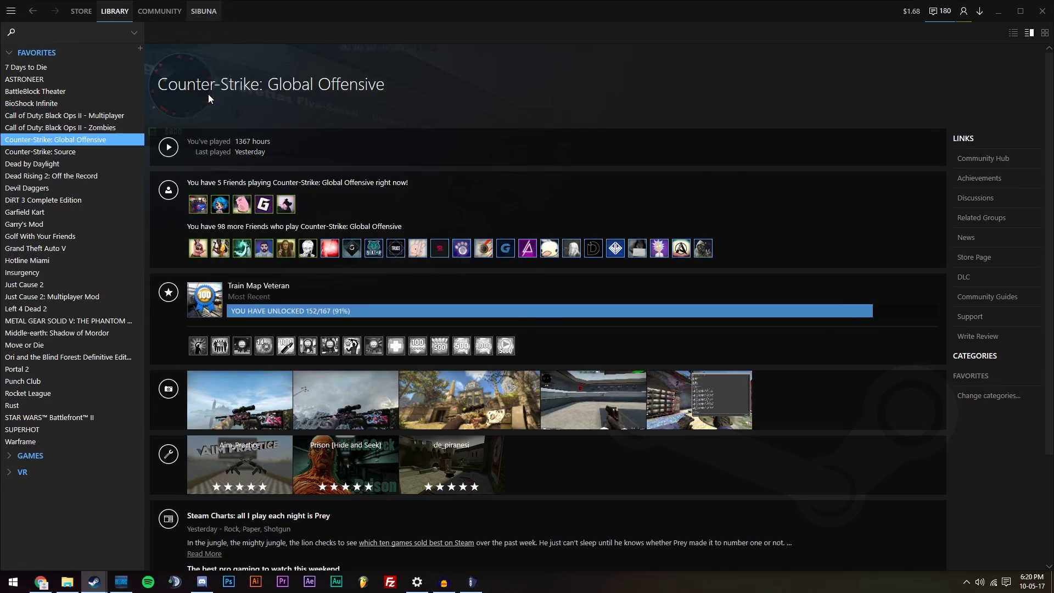
scroll(279, 205, "down", 5)
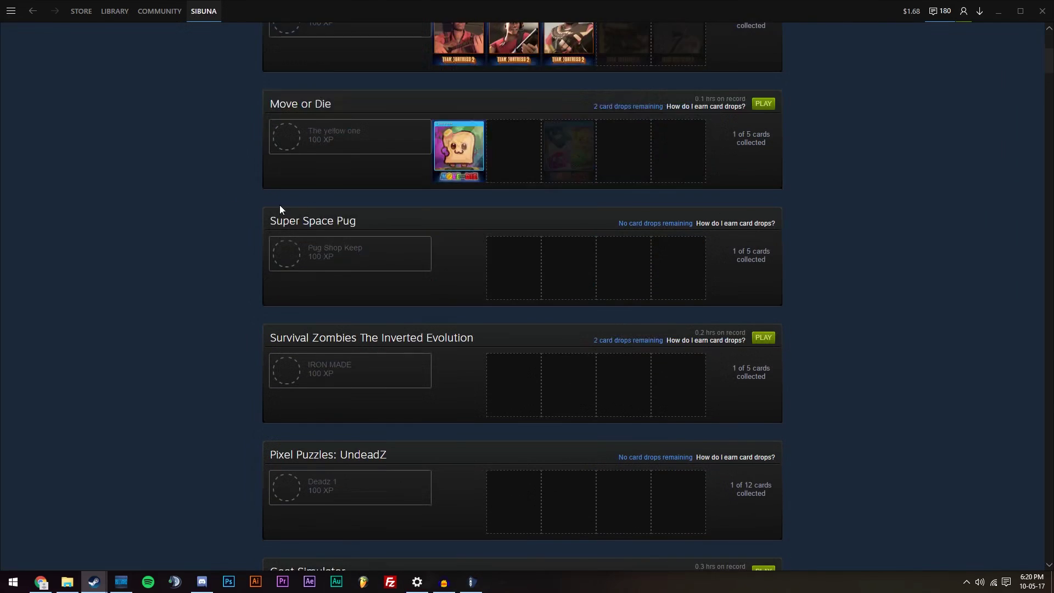
scroll(628, 197, "up", 3)
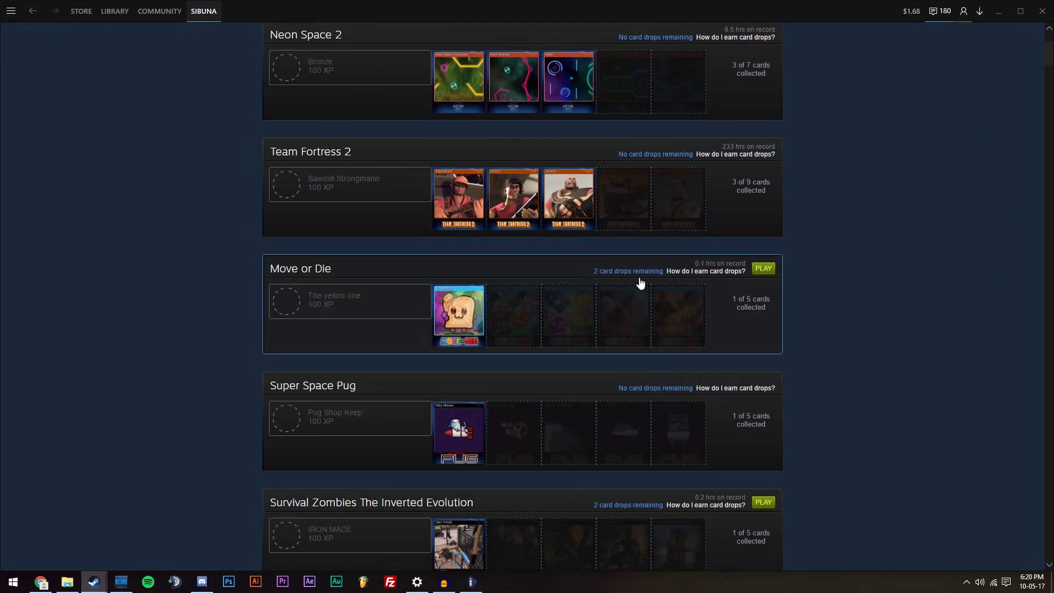
scroll(620, 434, "down", 1)
scroll(635, 442, "down", 5)
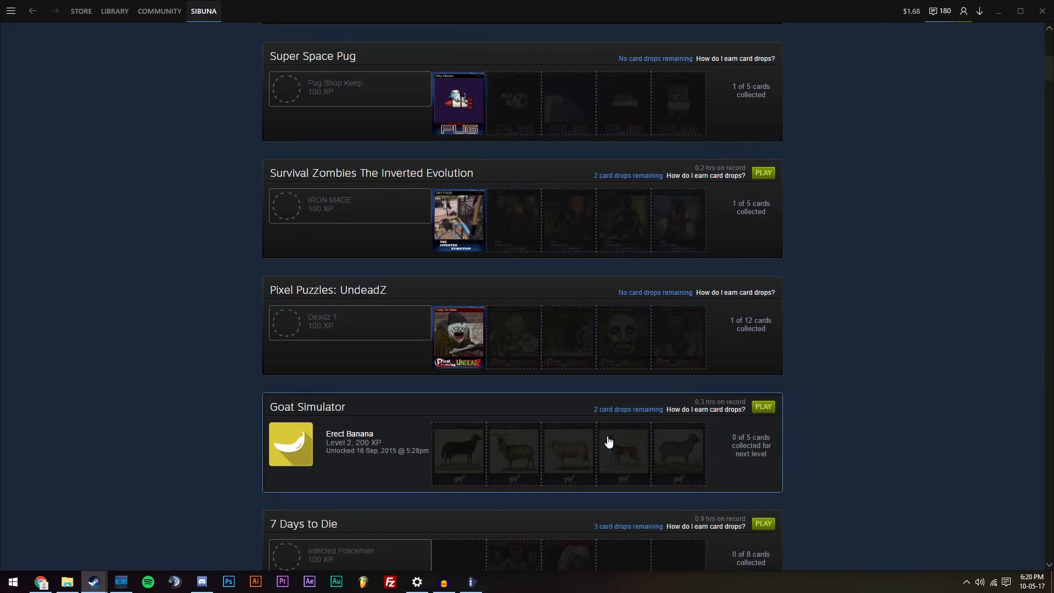
scroll(579, 357, "down", 4)
scroll(629, 390, "down", 10)
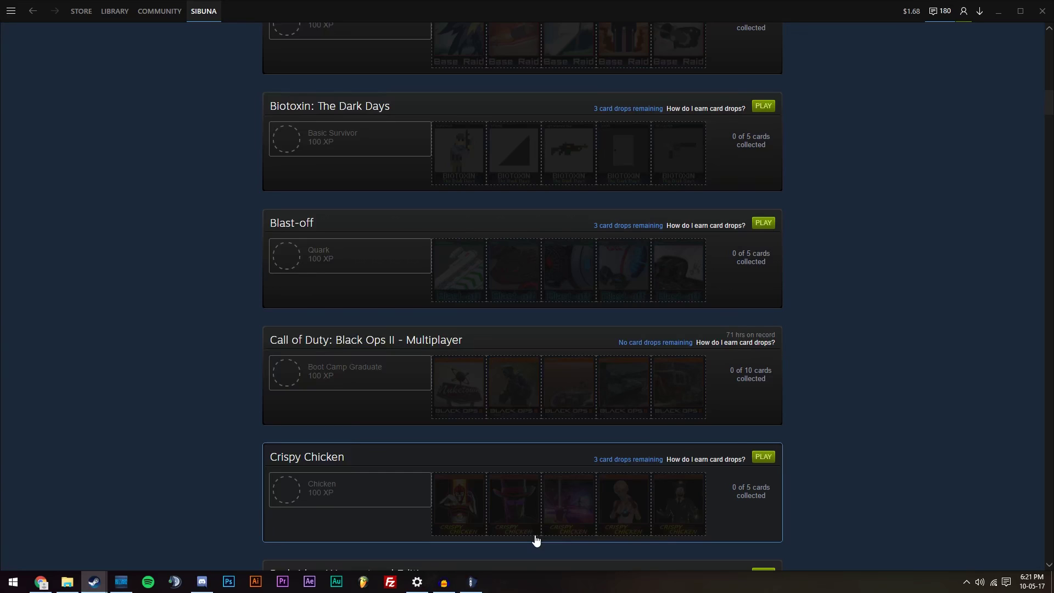
Step: Check the idling log in the ASF console, minimize it and look through further games on the Badges page
left_click(471, 582)
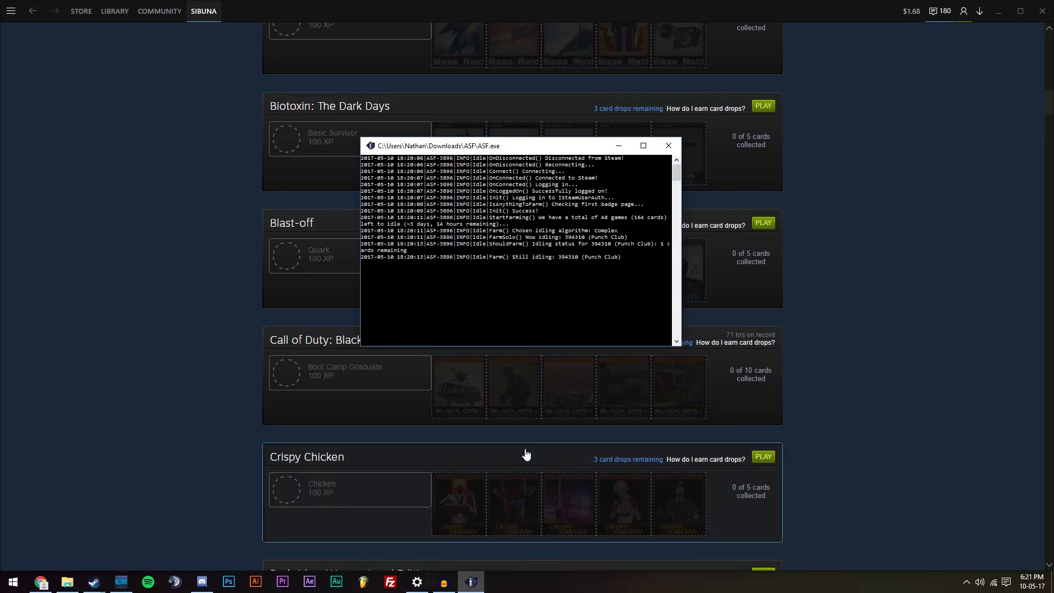
left_click(619, 145)
scroll(882, 391, "down", 10)
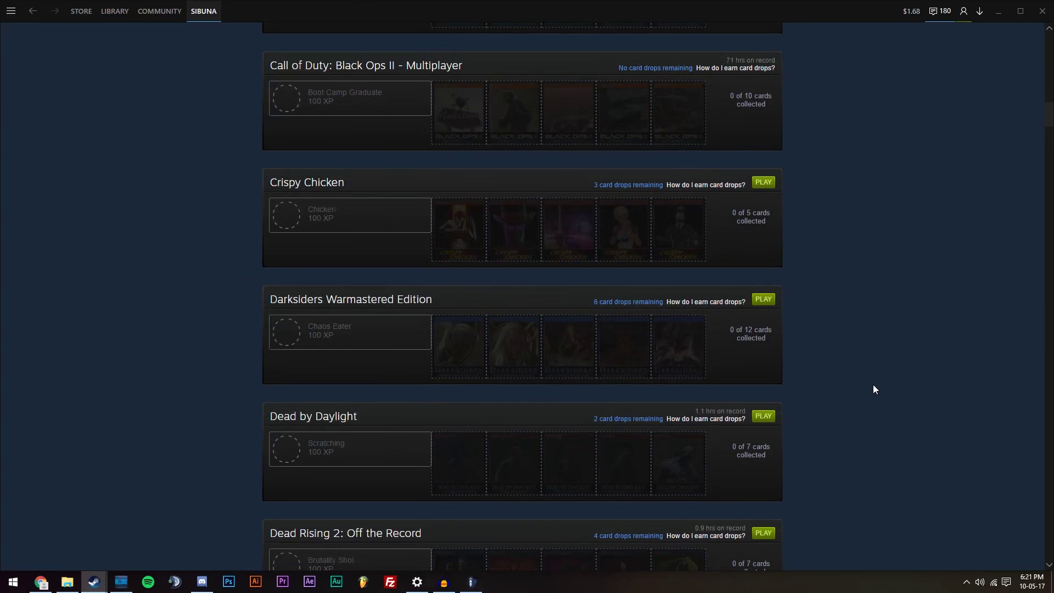
Step: Check in the ASF console which game is currently idling and look for it among the games on Steam's Badges page
left_click(476, 587)
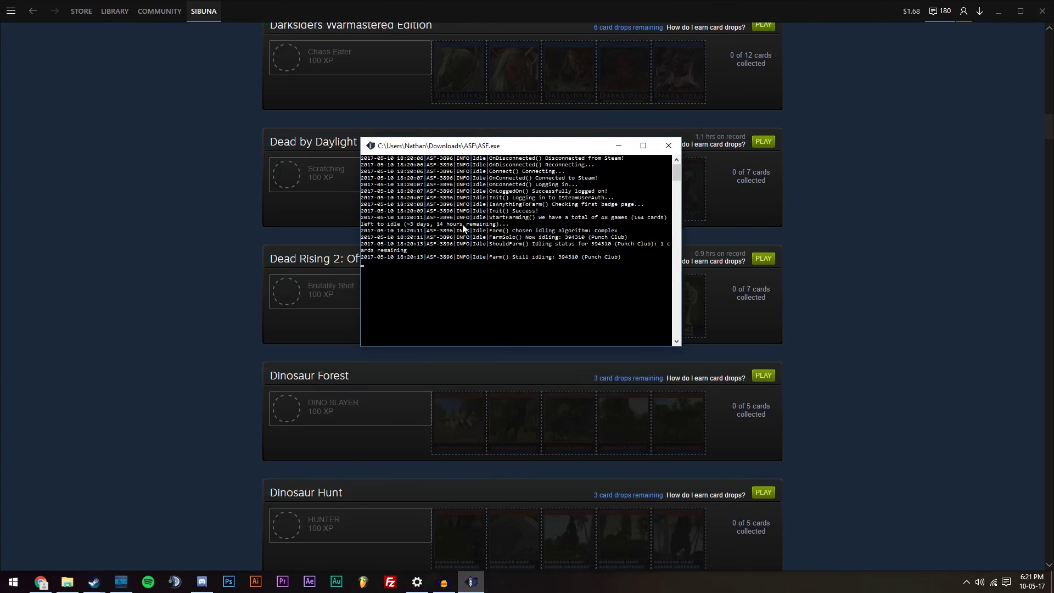
left_click(176, 381)
scroll(248, 404, "down", 6)
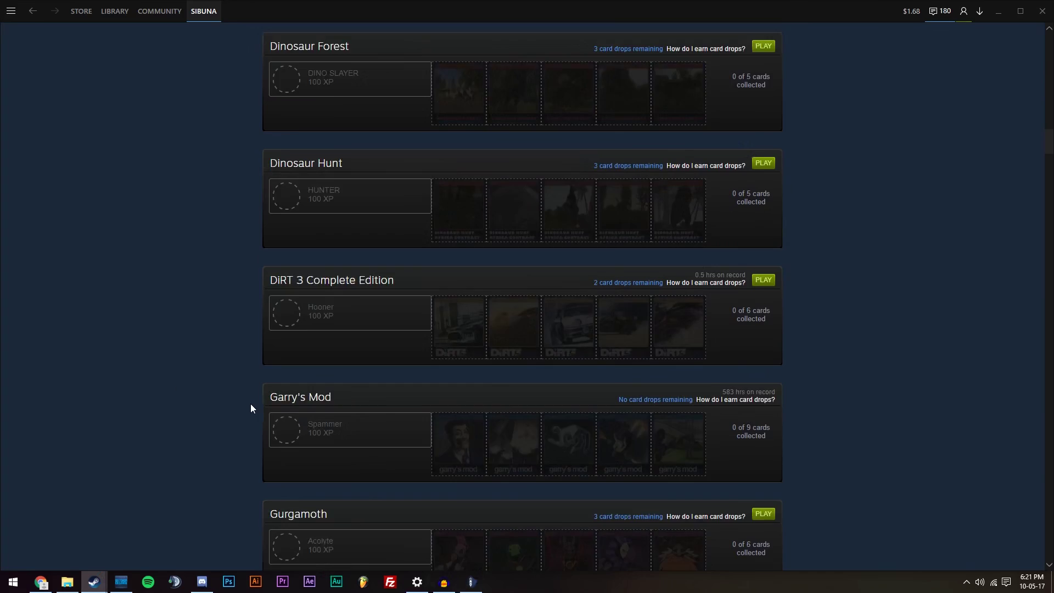
scroll(269, 423, "up", 14)
left_click(450, 587)
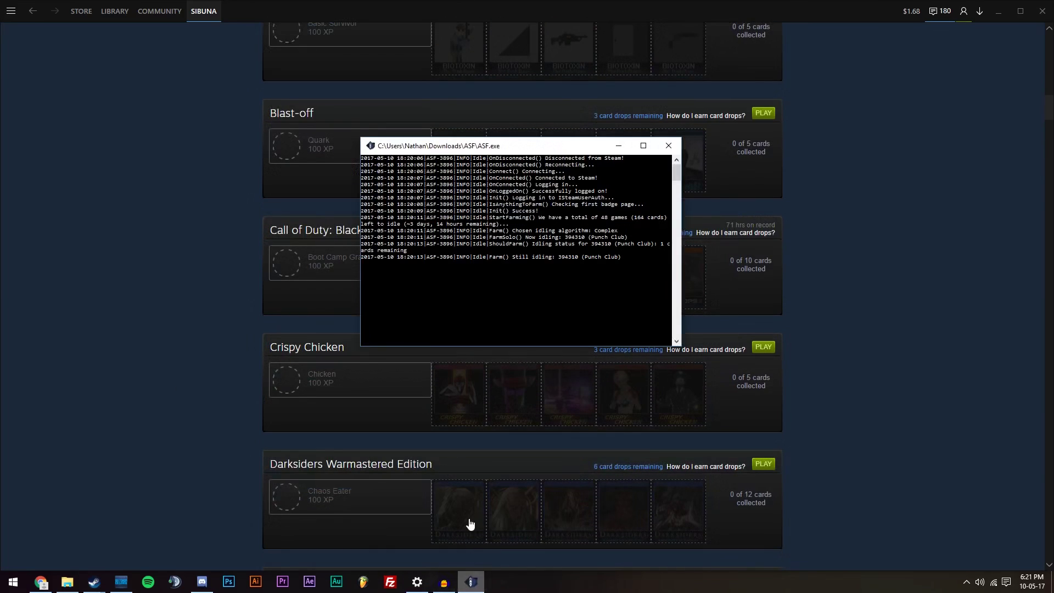
Step: Return to Steam's Badges page and search it for "Punch" to locate the Punch Club badge entry
left_click(845, 274)
scroll(815, 384, "down", 6)
scroll(815, 388, "down", 12)
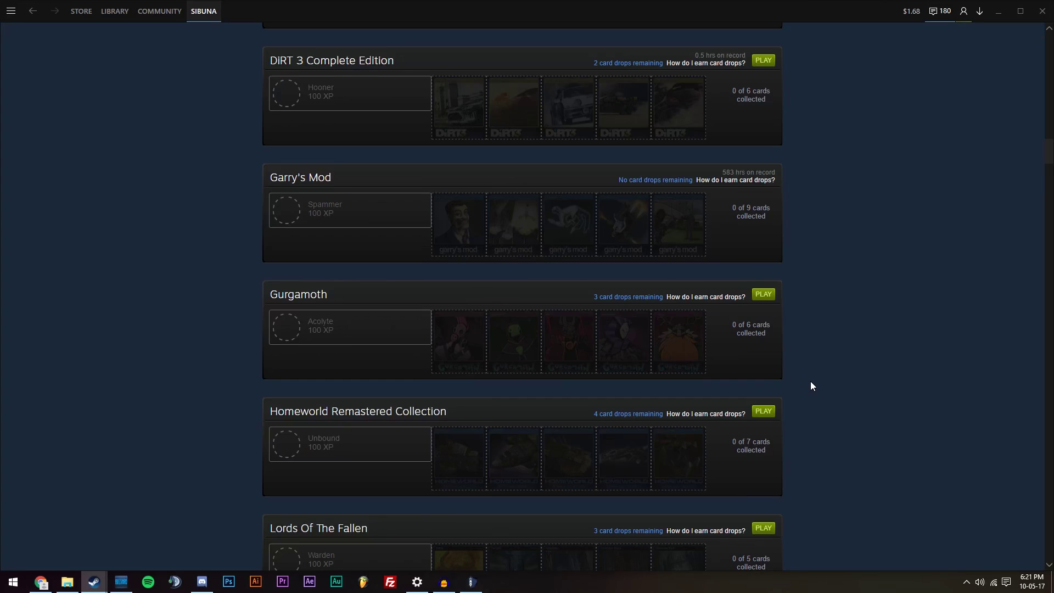
scroll(806, 373, "down", 6)
key("ctrl+f")
type("Punc")
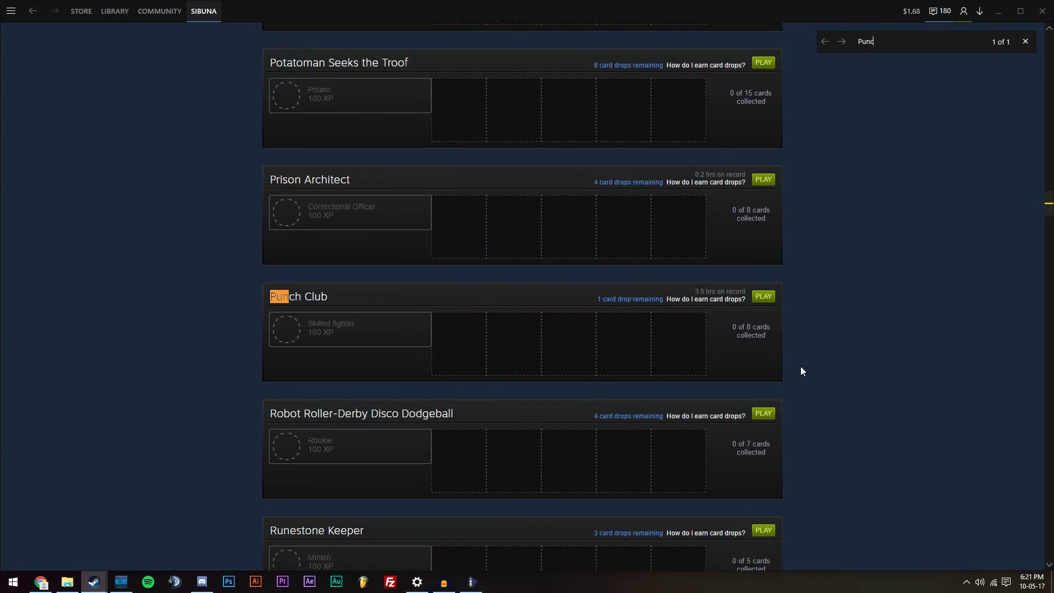
type("h")
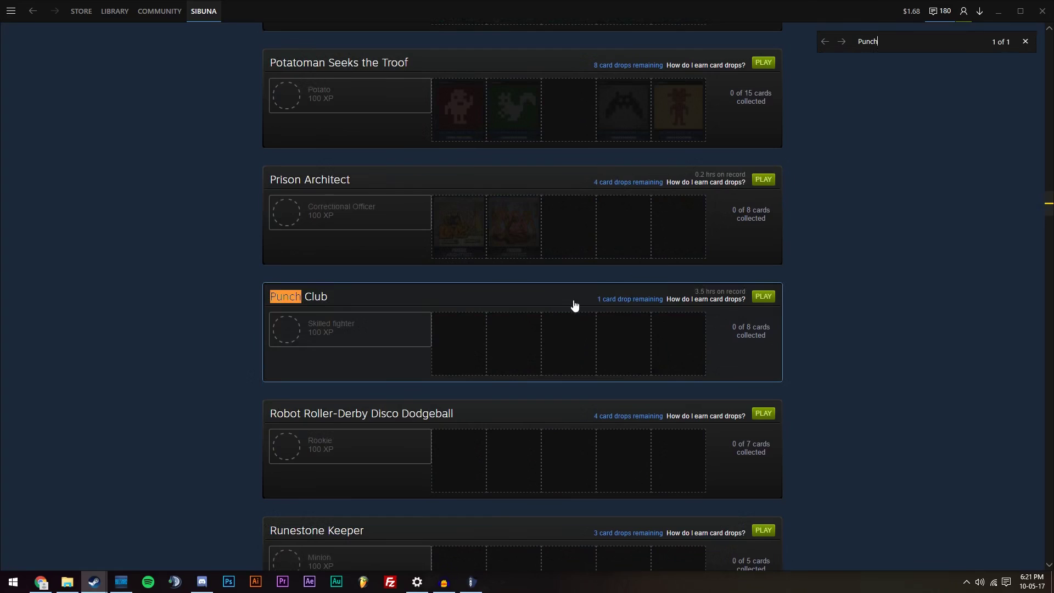